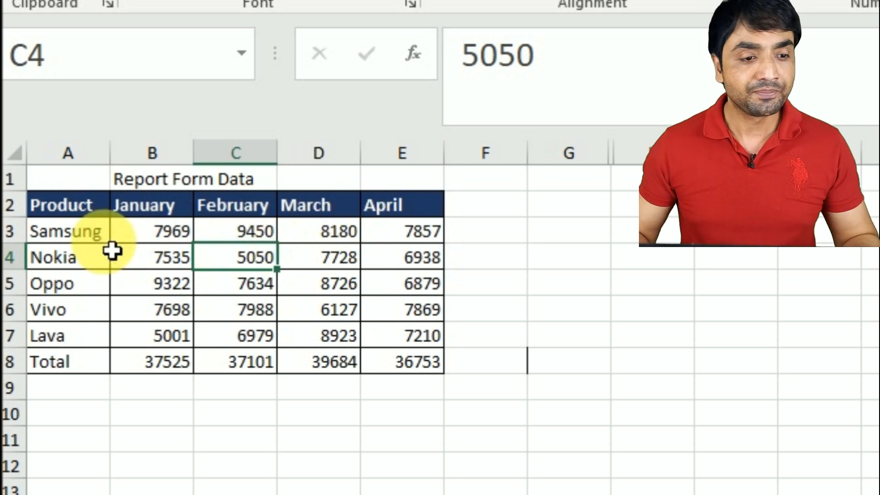
Unhide the hidden columns between columns G and K
click(177, 240)
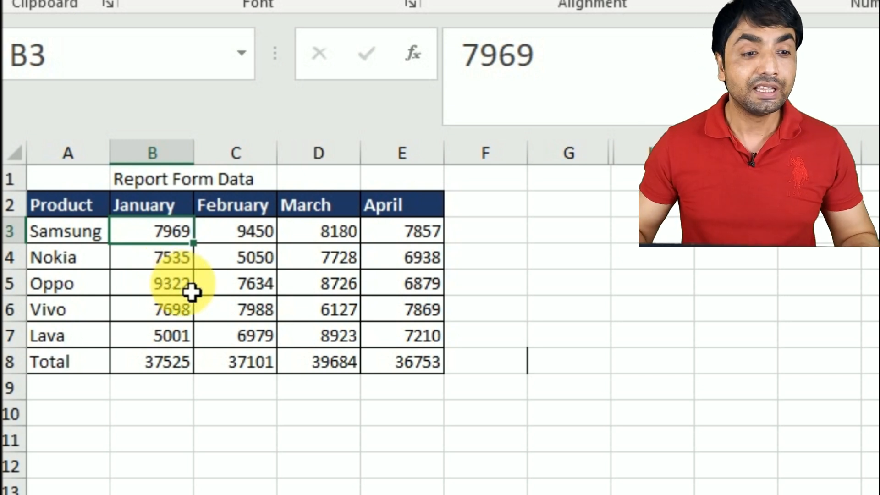
click(257, 214)
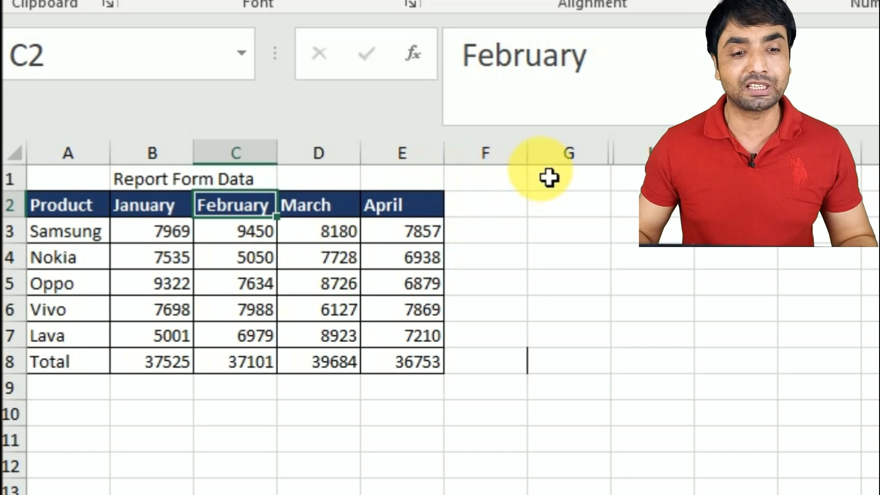
drag(572, 156, 733, 154)
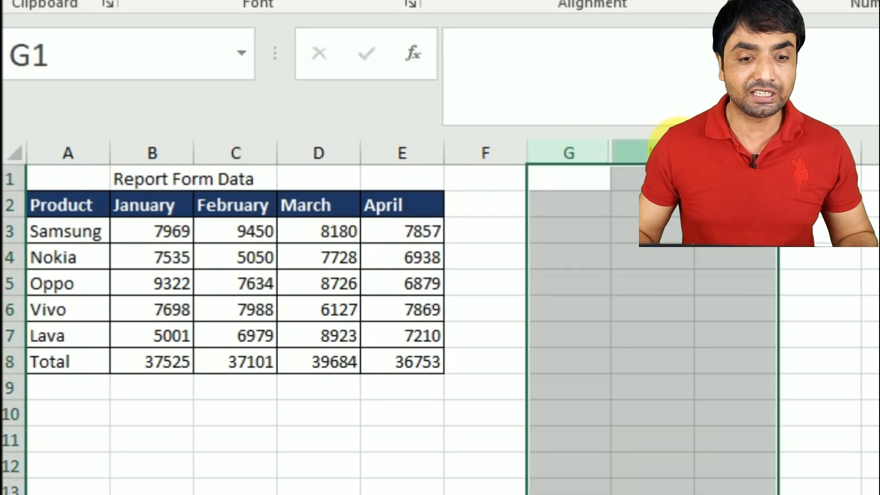
right_click(683, 153)
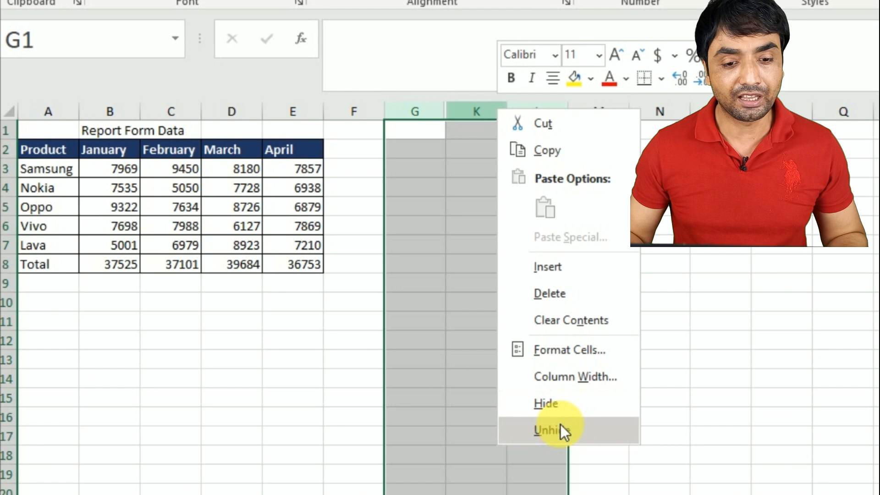
click(562, 428)
Turn on filtering for the Product, Month and Sales headers of the normalized data table
click(464, 187)
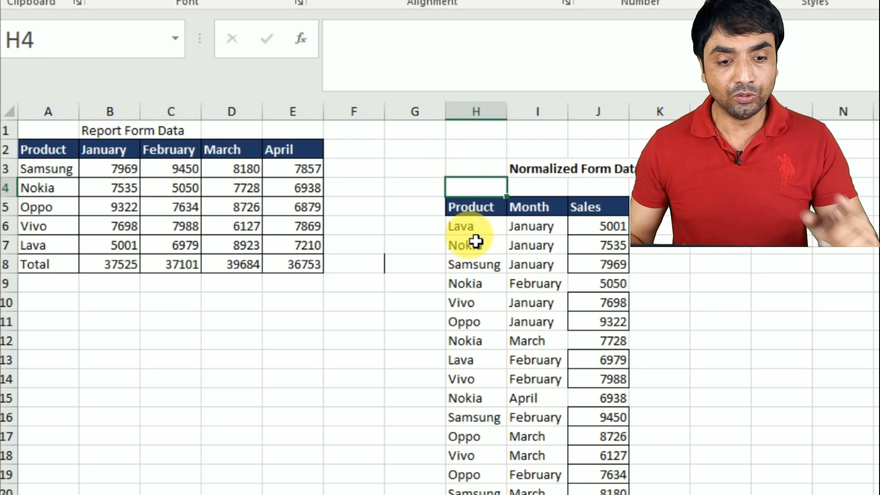
click(550, 214)
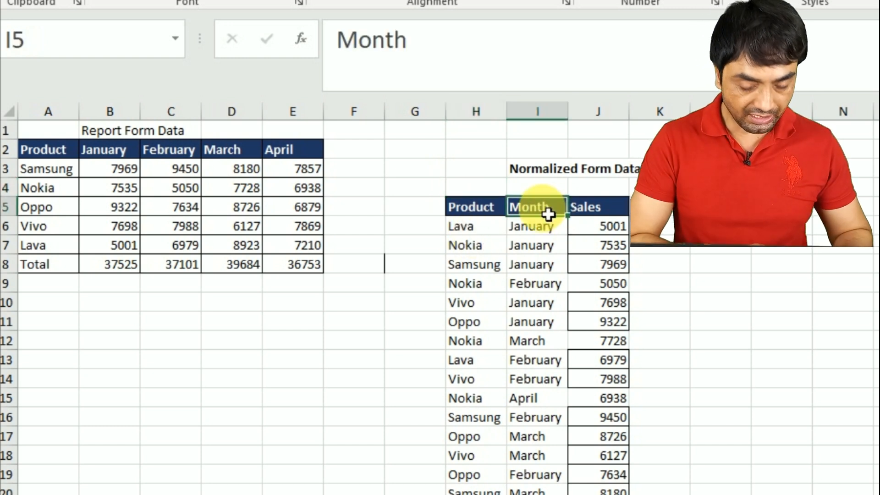
key(ctrl+shift+l)
key(Right)
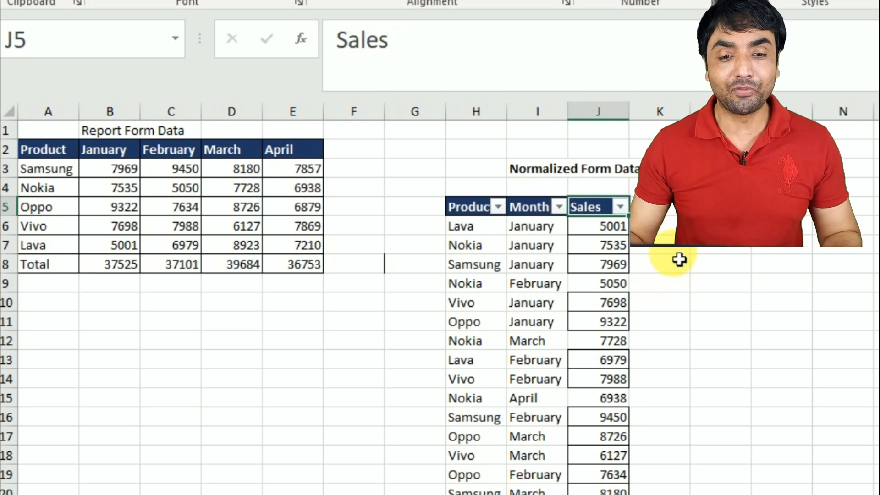
Filter the normalized table's Sales column to values greater than 8000
click(622, 209)
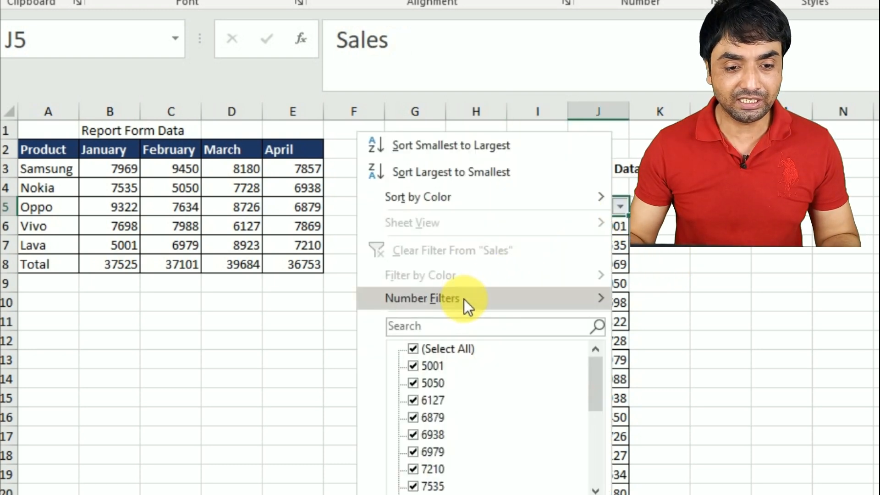
mouse_move(466, 300)
click(694, 319)
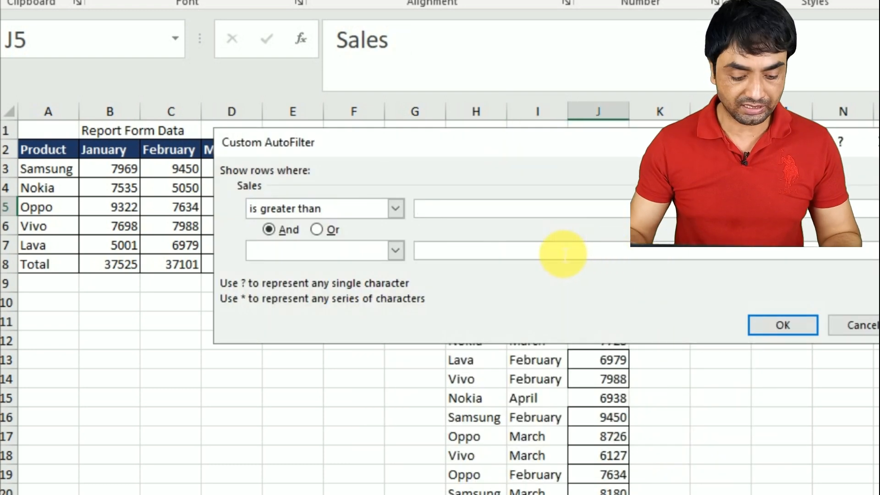
text(8000)
key(Return)
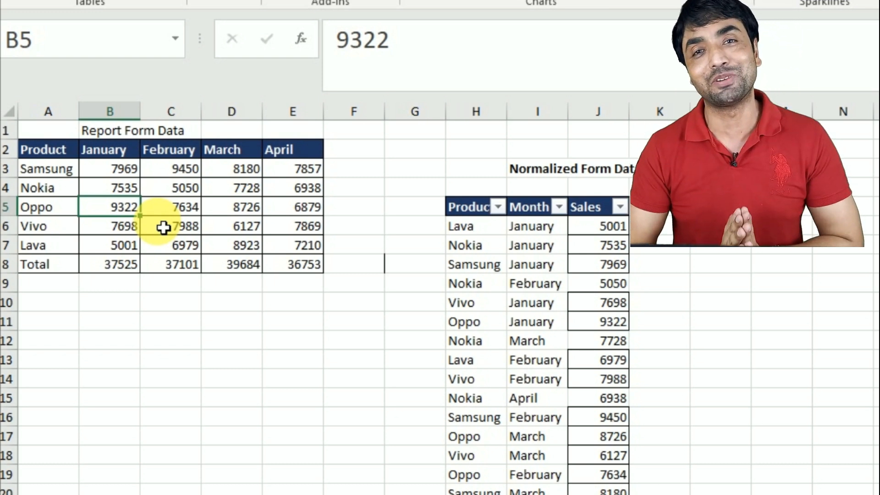
click(151, 214)
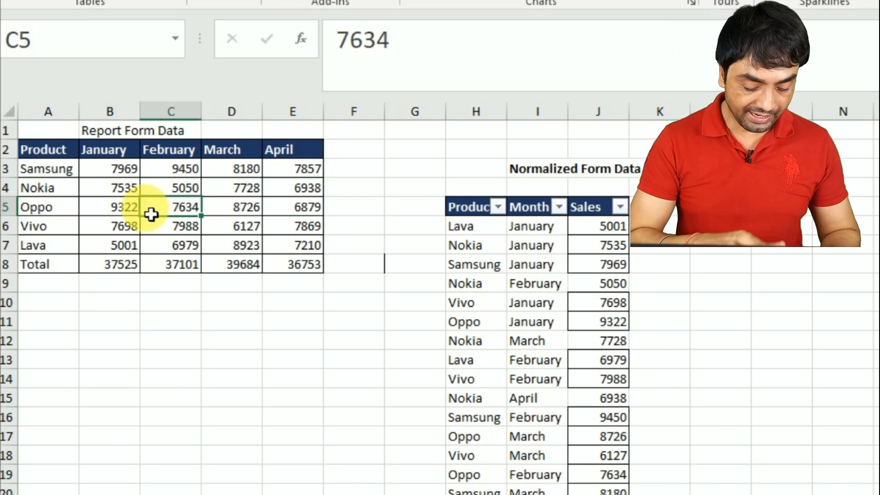
key(alt+n+v)
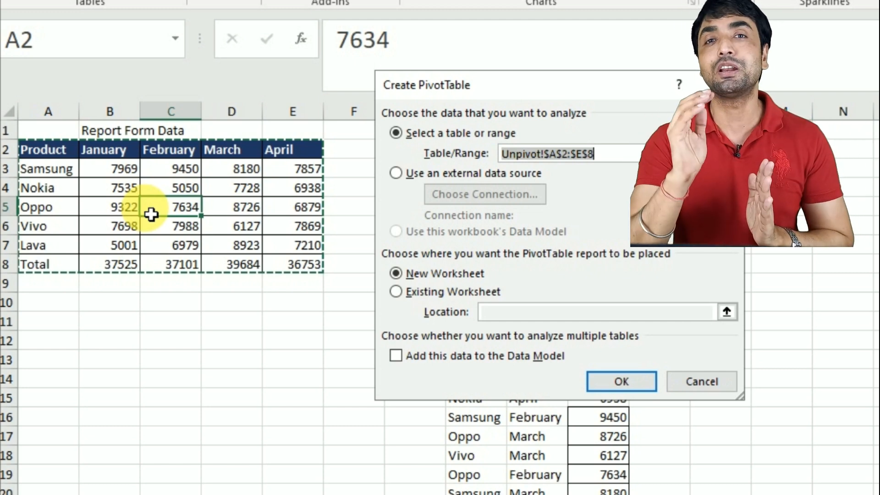
key(Escape)
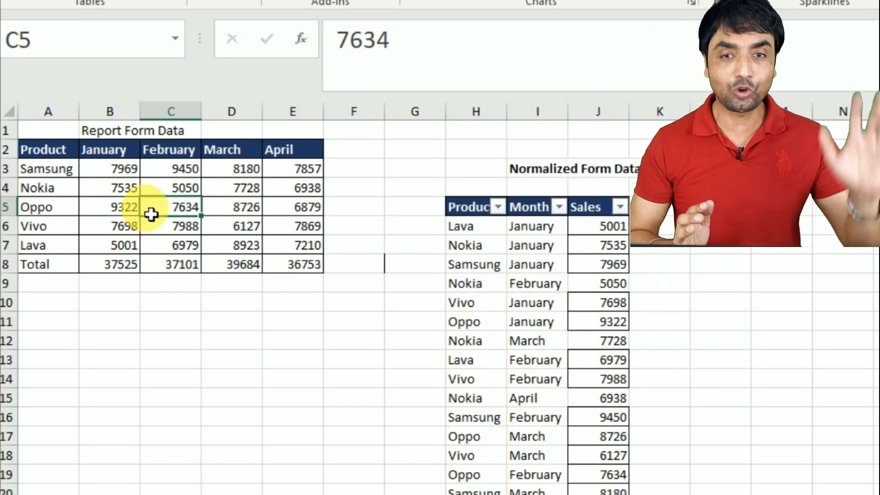
click(165, 229)
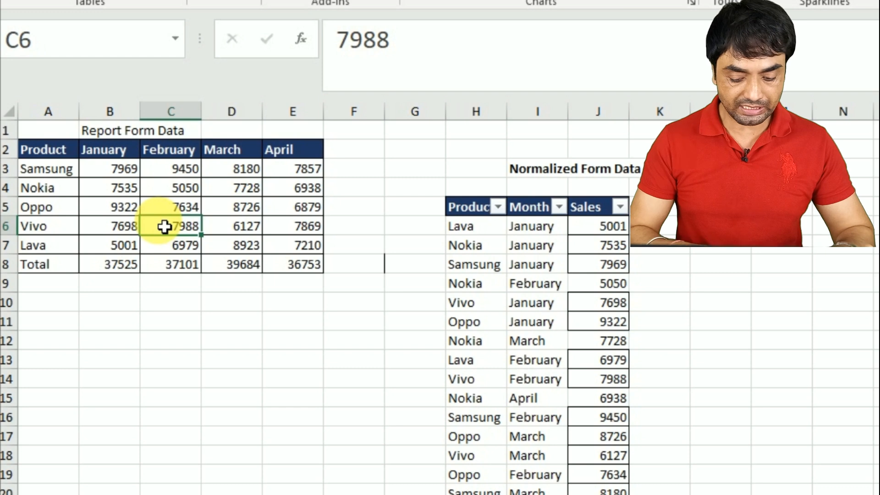
key(alt+d)
key(p)
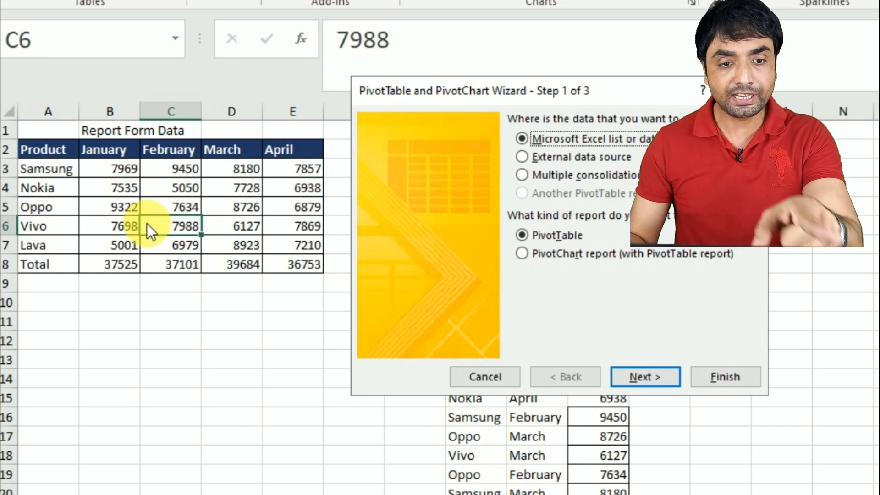
key(Escape)
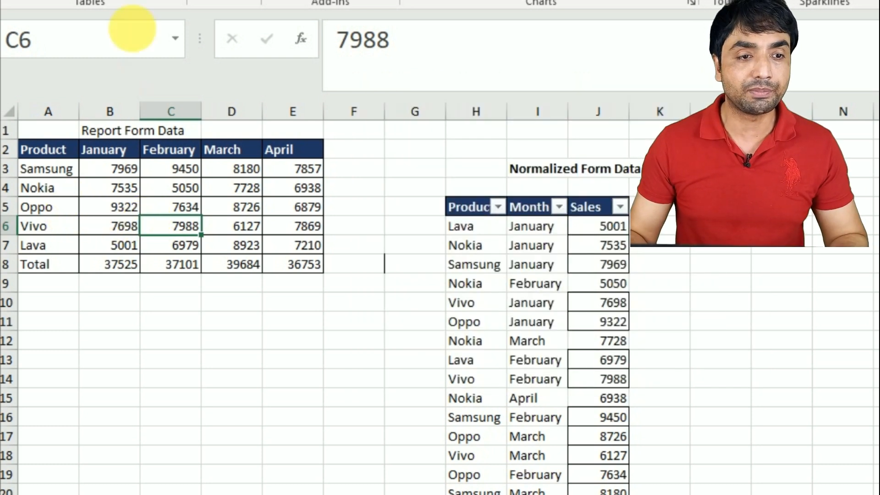
Open the Quick Access Toolbar customization options and list All Commands
click(386, 0)
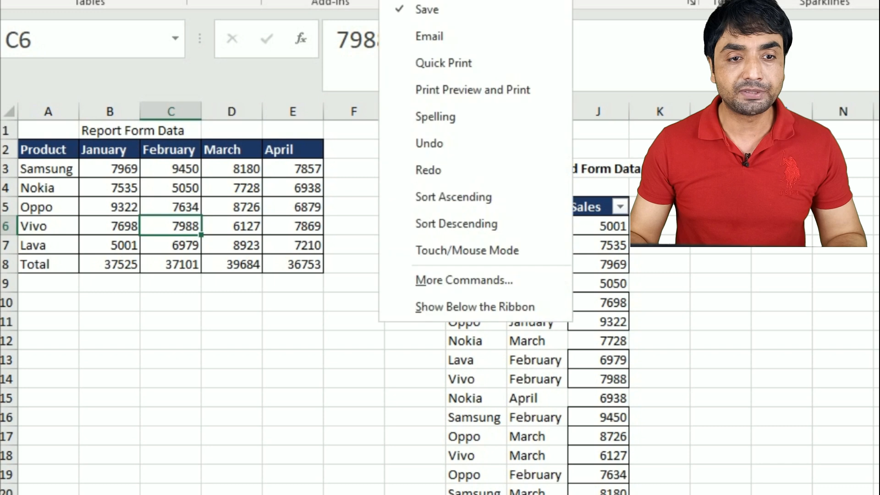
click(460, 277)
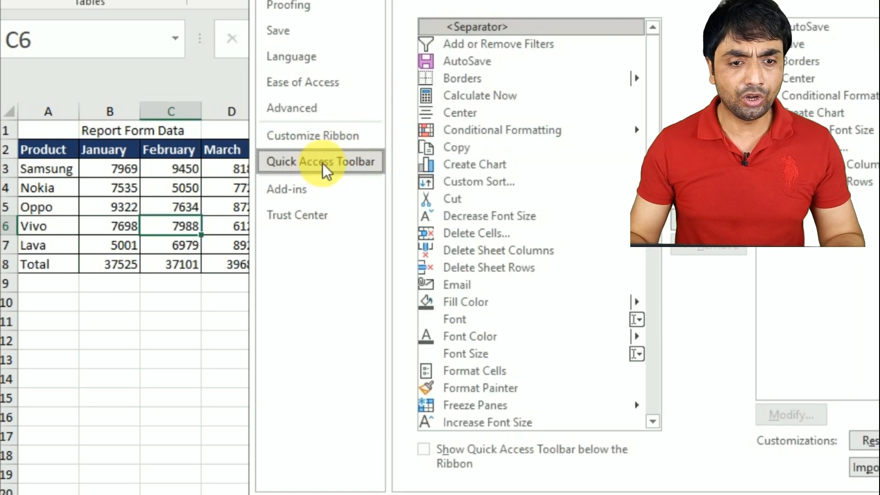
click(504, 2)
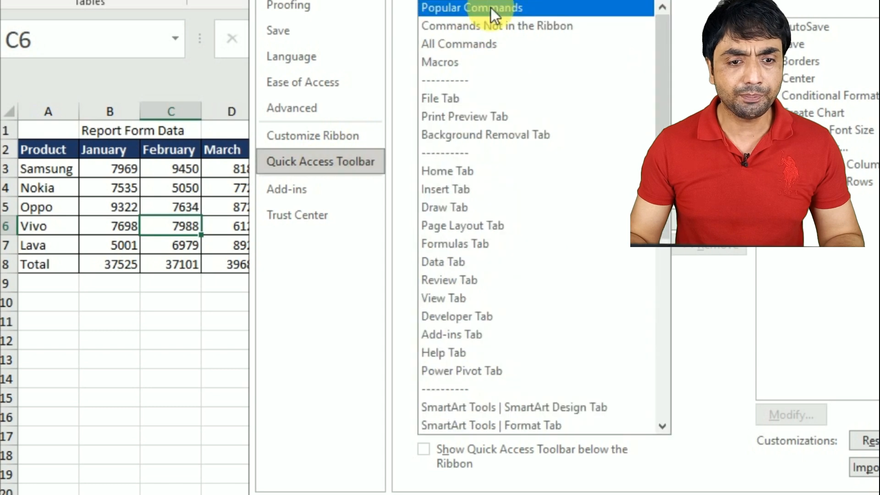
click(460, 46)
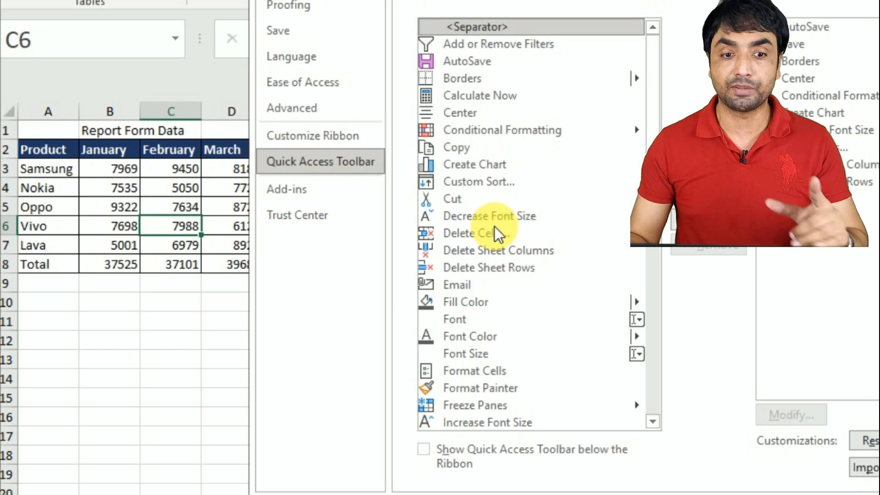
click(473, 235)
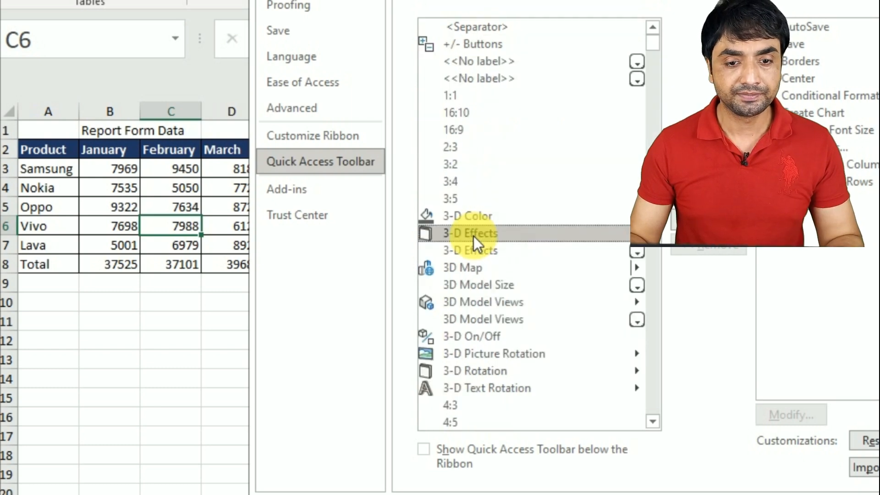
Find the PivotTable and PivotChart Wizard entry in the list of all commands
key(p)
key(i)
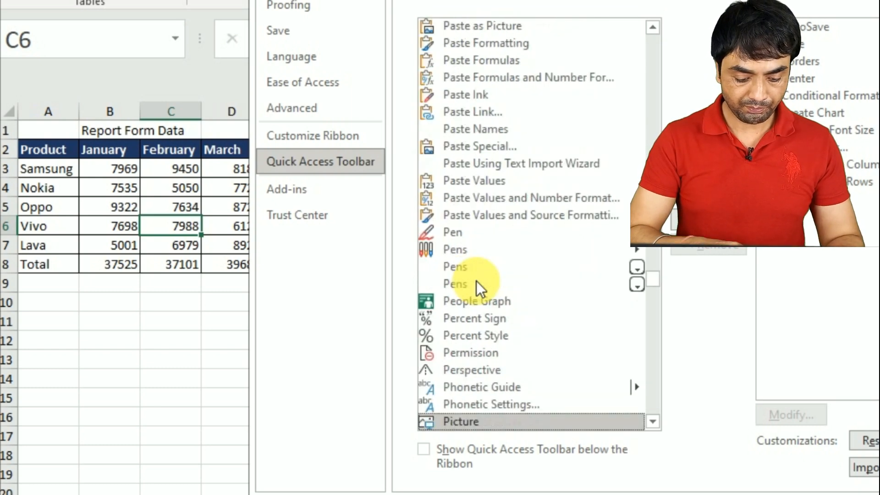
key(v)
key(Down)
key(Down)
key(Down)
key(Down)
key(Down)
key(Down)
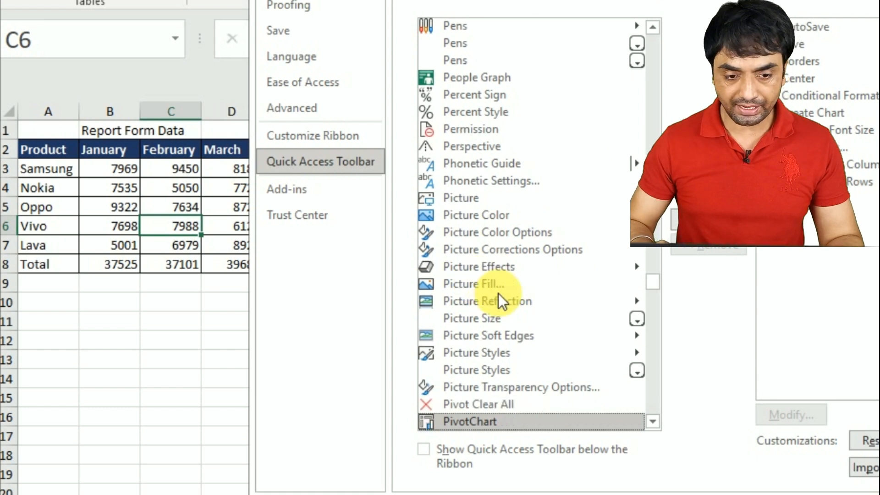
key(Down)
key(Down)
key(Down)
key(Down)
key(Down)
key(Down)
key(Down)
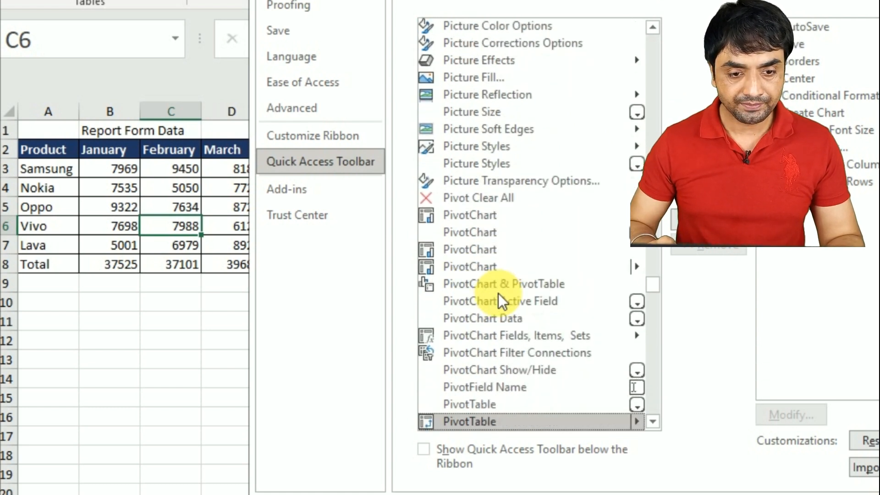
key(Down)
key(Down)
key(Down)
key(Down)
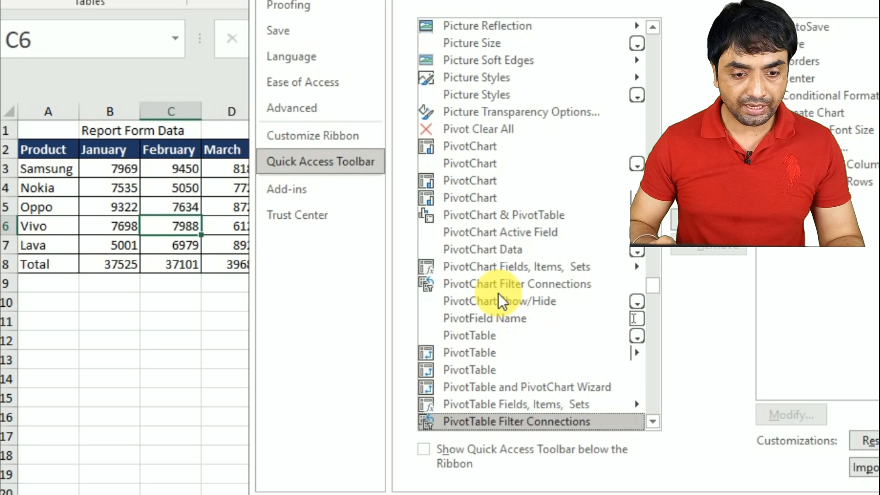
key(Up)
key(Down)
key(Down)
key(Up)
key(Up)
key(Up)
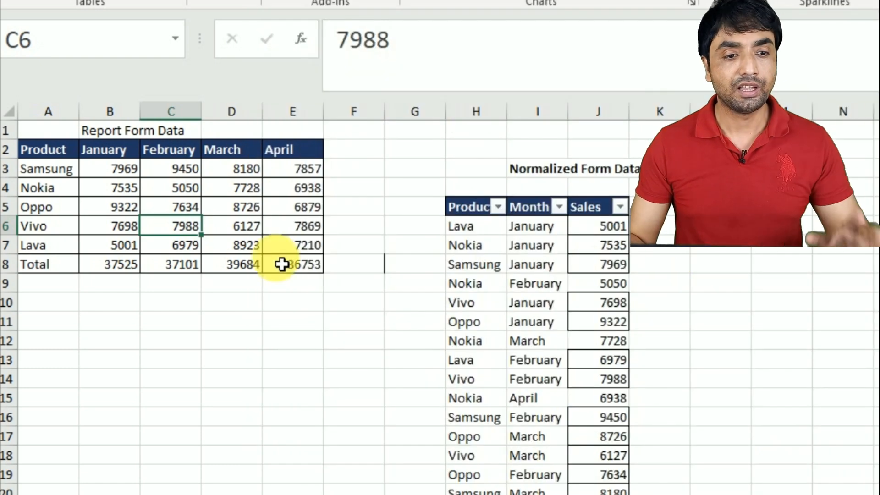
Start the PivotTable and PivotChart Wizard from the report table and proceed with Multiple consolidation ranges as the source for a PivotTable
click(183, 209)
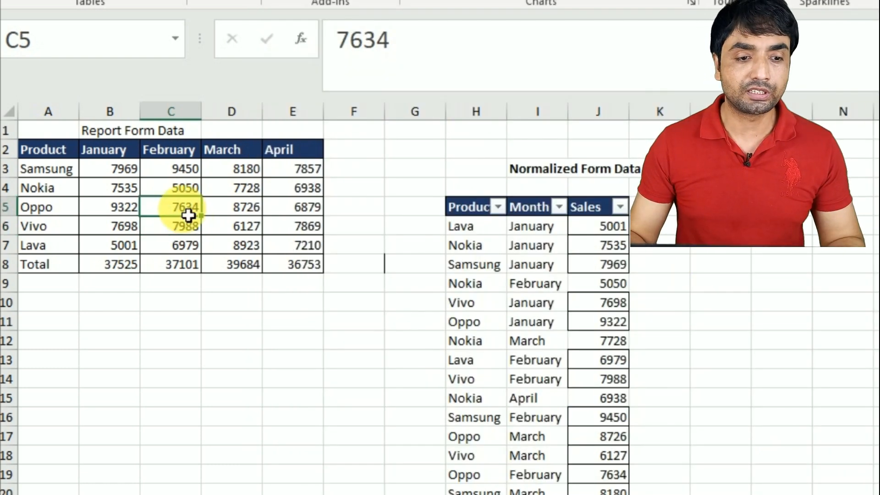
key(alt+d)
key(p)
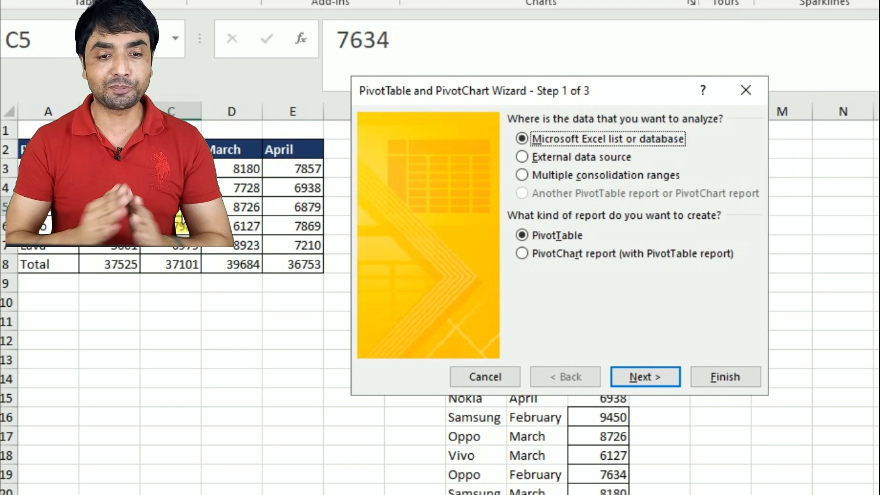
click(545, 172)
drag(472, 102, 442, 2)
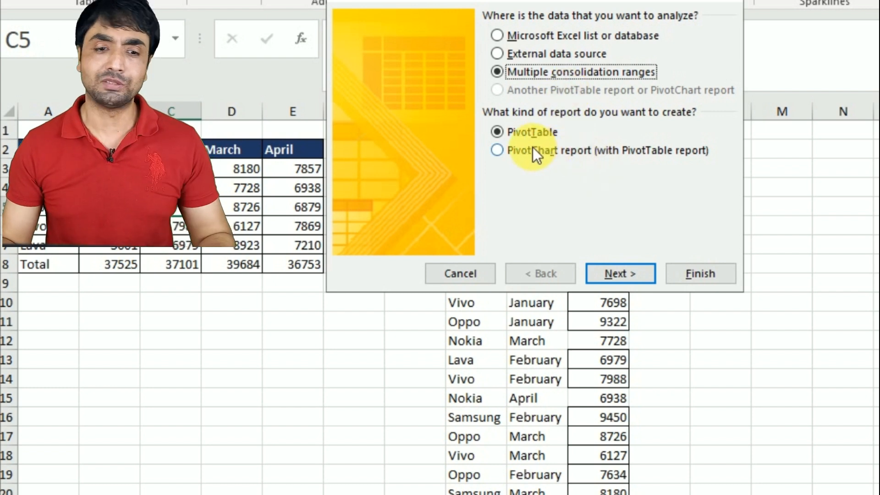
click(615, 277)
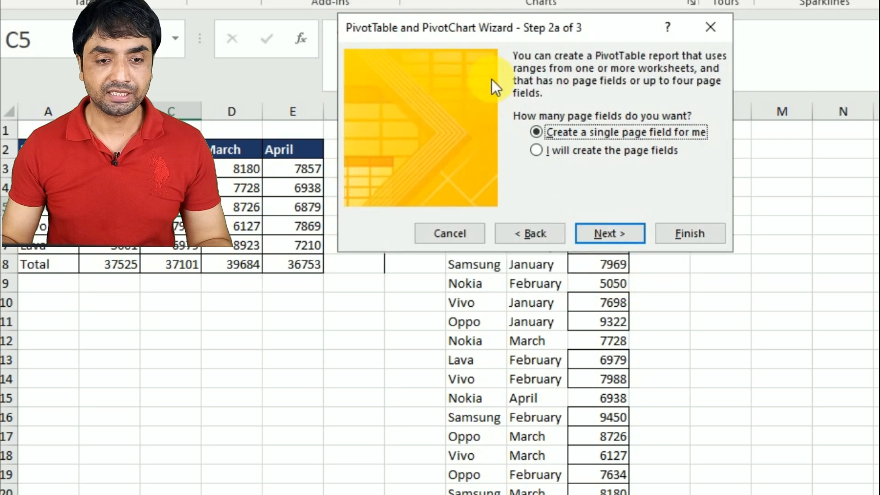
Choose "I will create the page fields" for the consolidation and continue to the range selection
drag(454, 28, 482, 36)
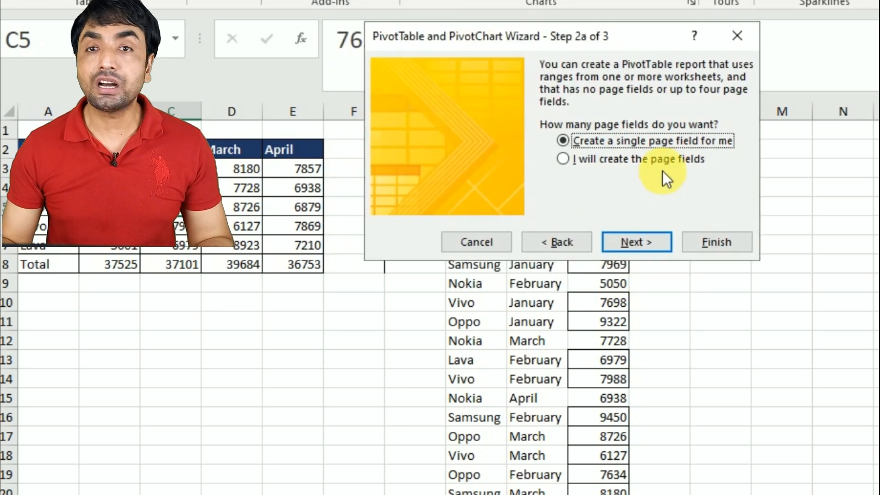
click(598, 165)
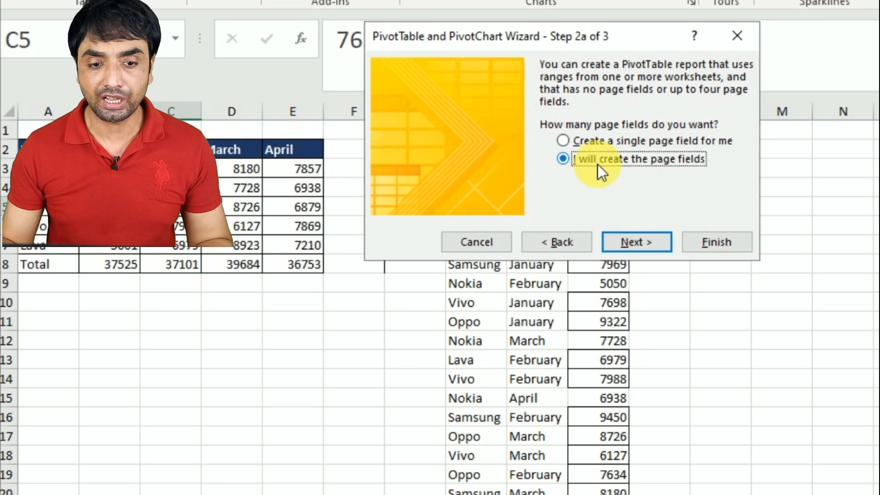
click(627, 241)
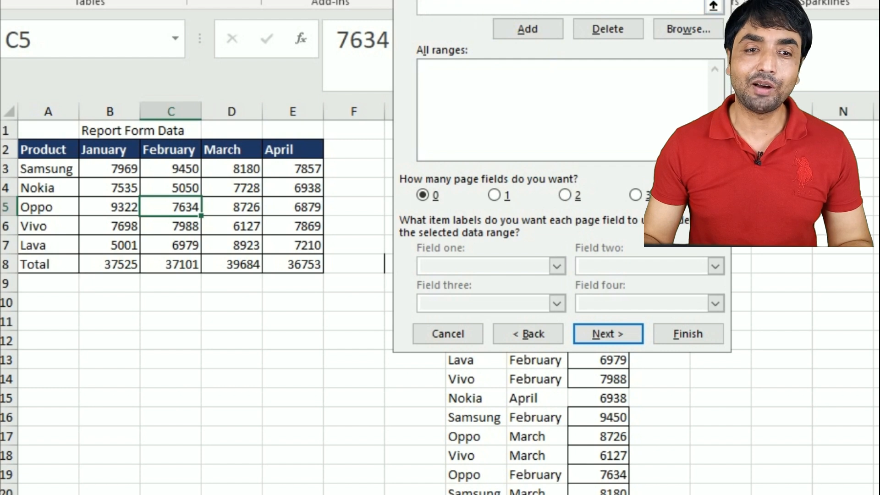
Add the report table without its Total row, Unpivot!$A$2:$E$7, to the consolidation ranges
drag(459, 0, 508, 12)
drag(42, 160, 285, 249)
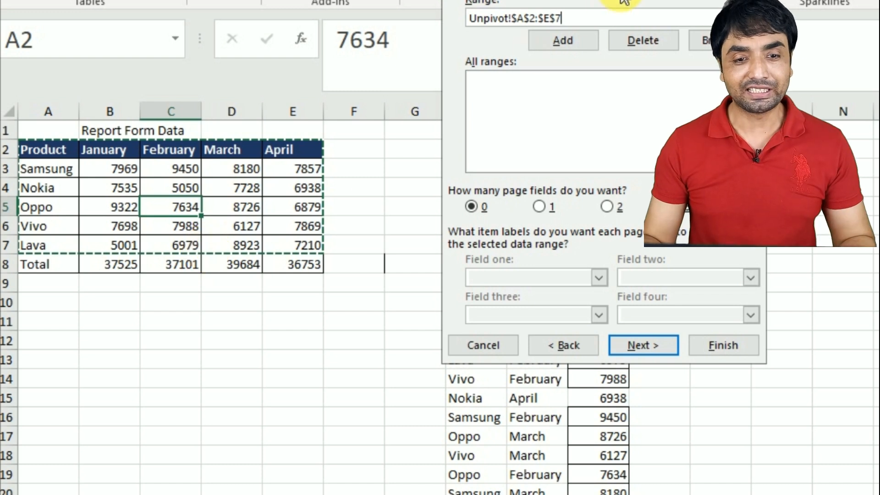
click(567, 40)
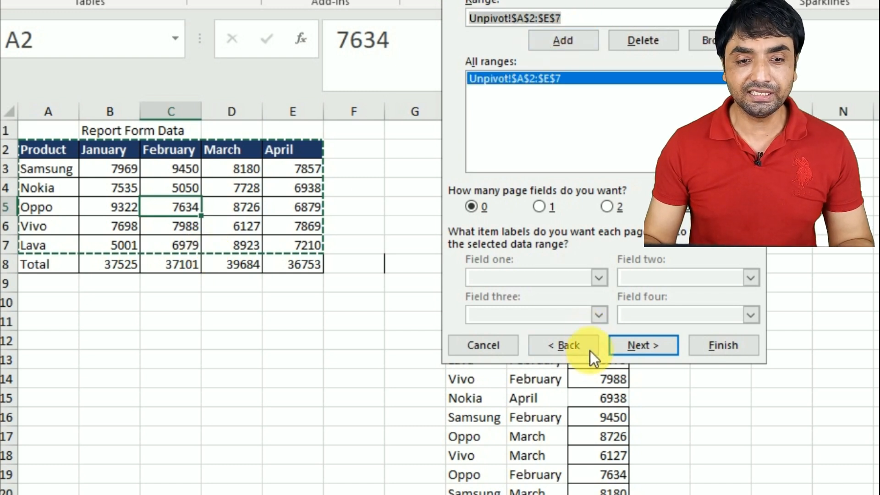
Place the PivotTable report in the existing worksheet at Unpivot!$M$5 and finish the wizard
click(634, 340)
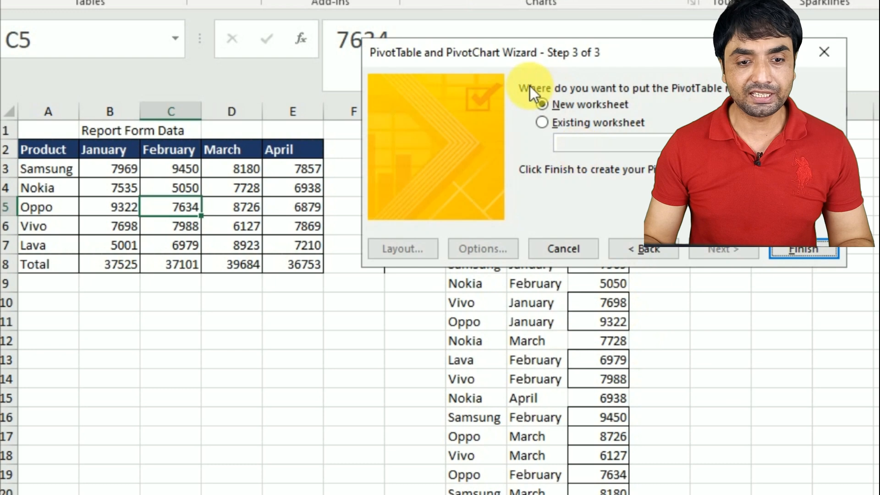
drag(504, 60, 218, 1)
click(285, 52)
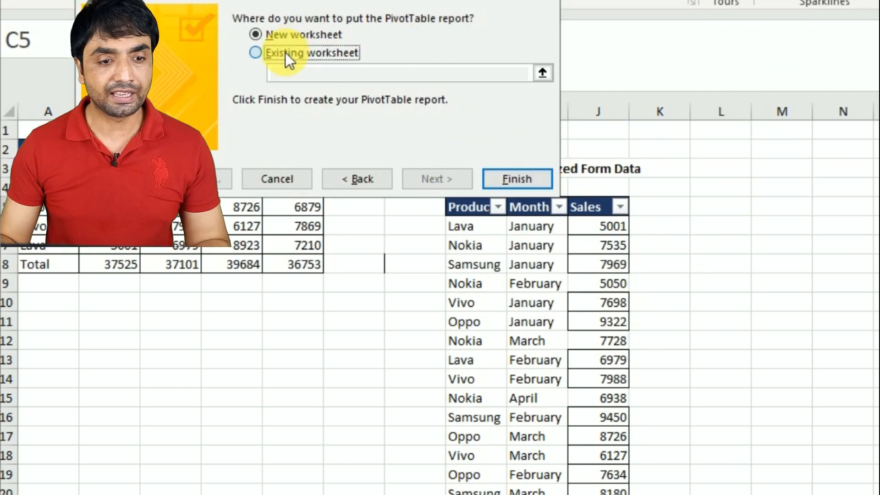
click(768, 216)
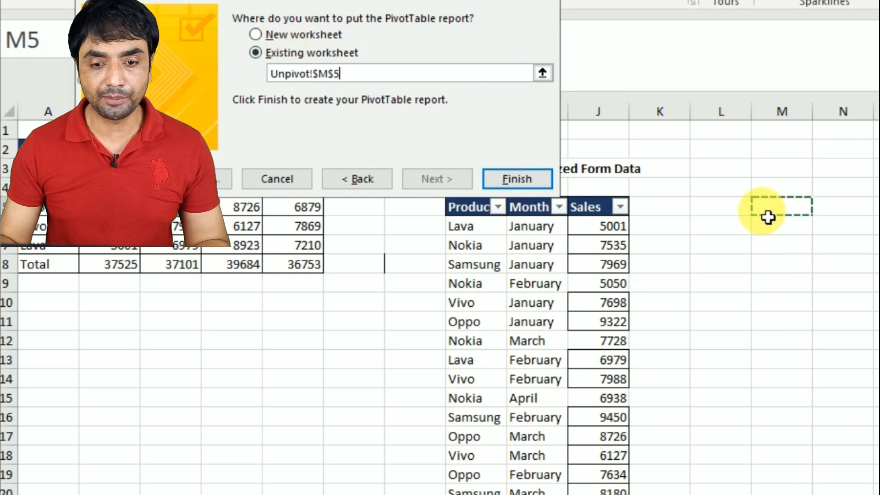
click(511, 178)
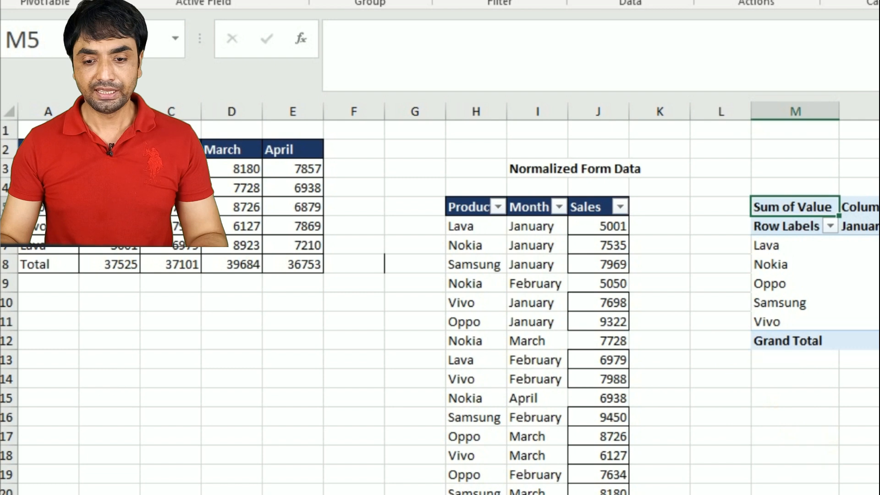
Examine the new PivotTable's row labels, month columns and grand totals against the report-form table
scroll(511, 224, right, 3)
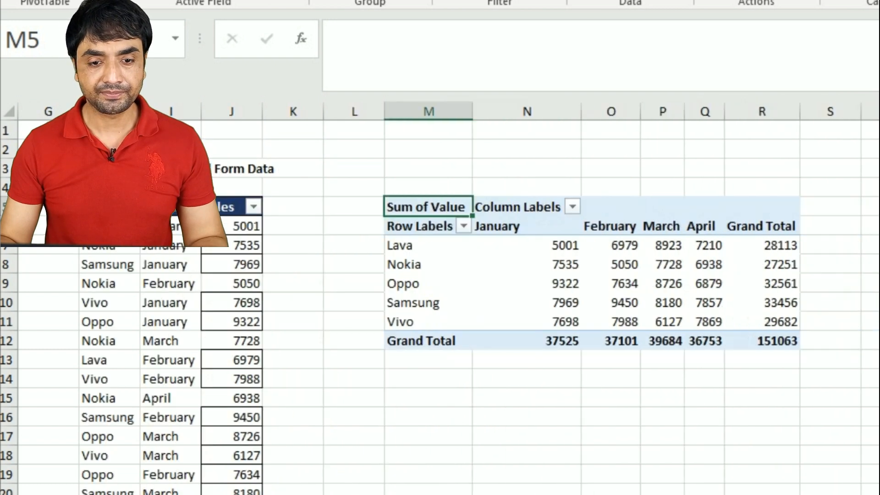
mouse_move(483, 264)
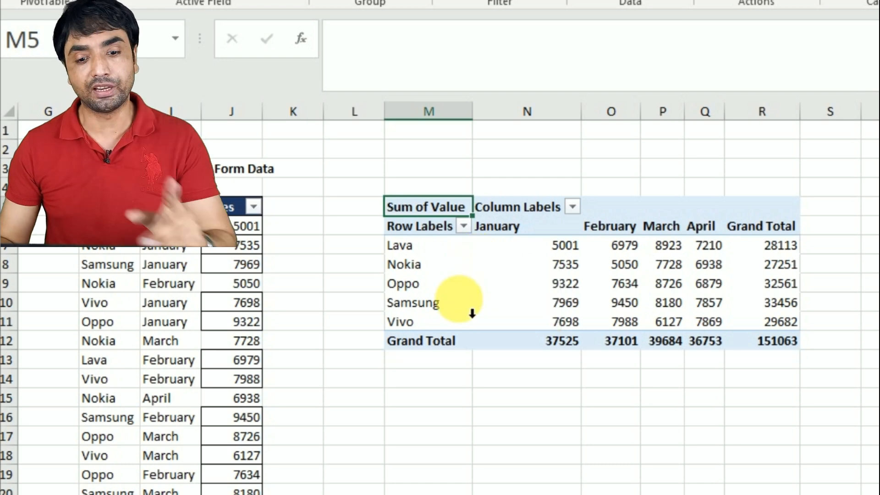
drag(728, 494, 679, 494)
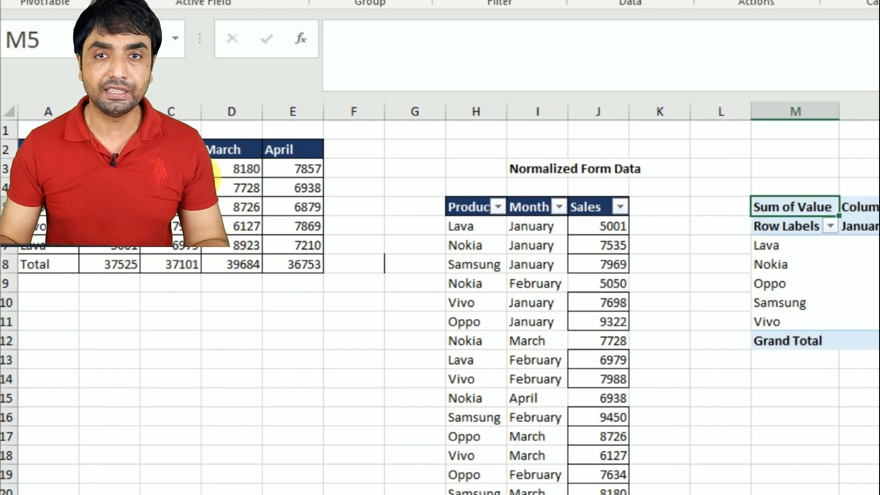
drag(793, 494, 834, 494)
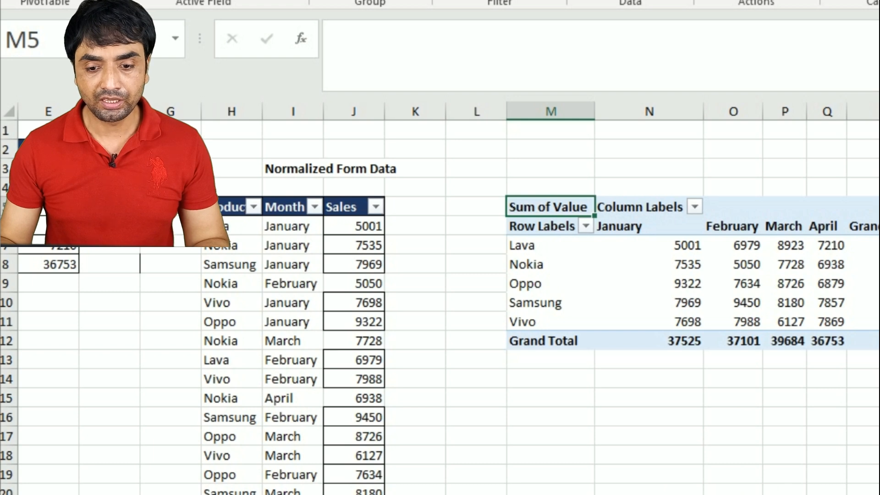
drag(816, 494, 843, 494)
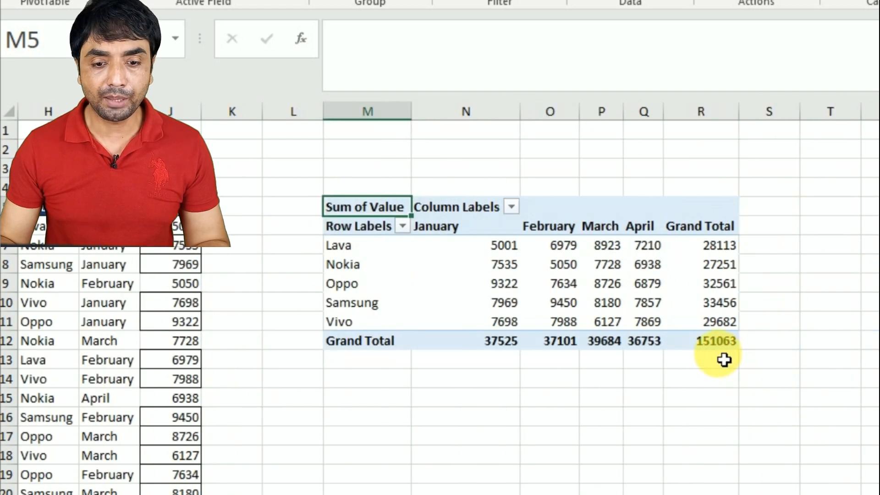
Try removing the Value field from the PivotTable and undo the removal
click(722, 339)
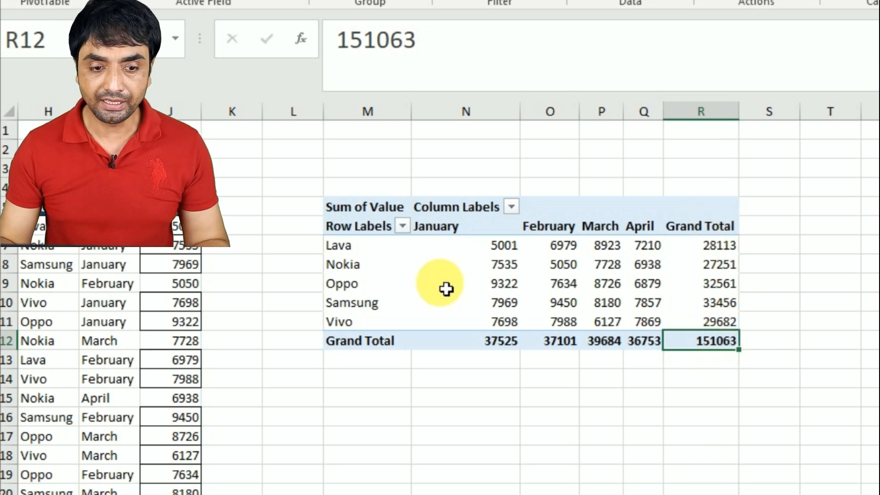
drag(878, 458, 804, 429)
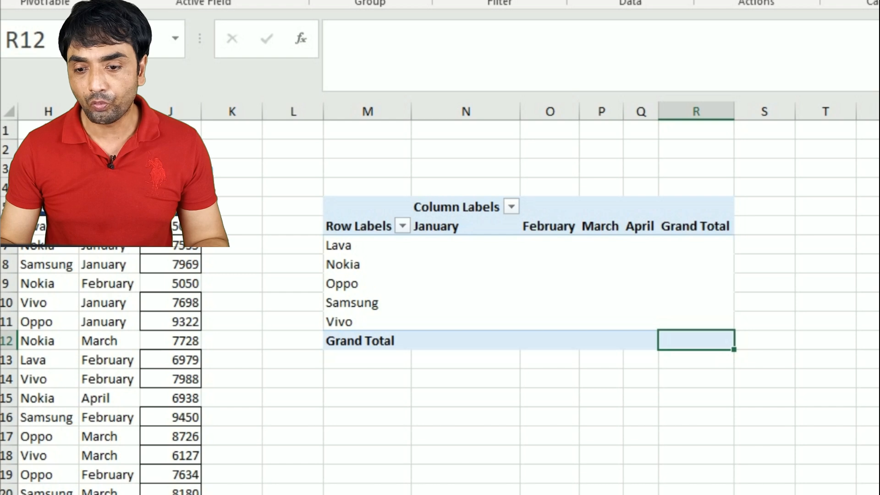
key(ctrl+z)
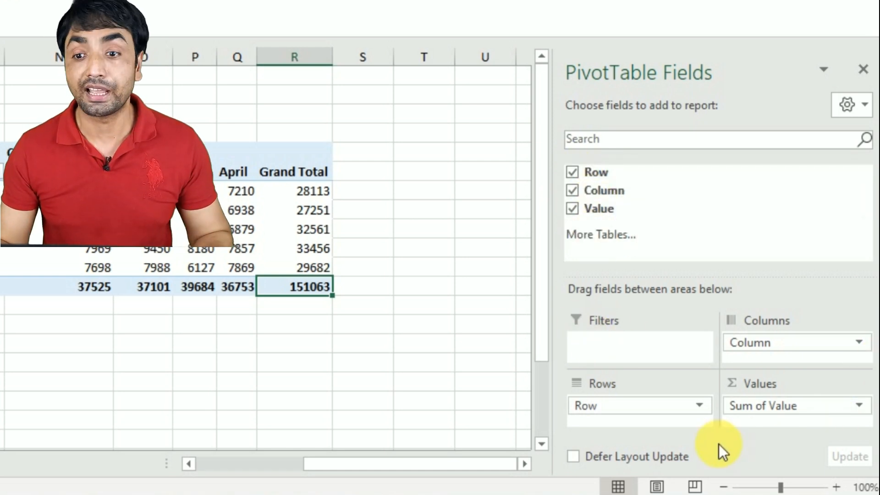
Switch the PivotTable field list to the Fields Section and Areas Section Side-By-Side layout
click(865, 109)
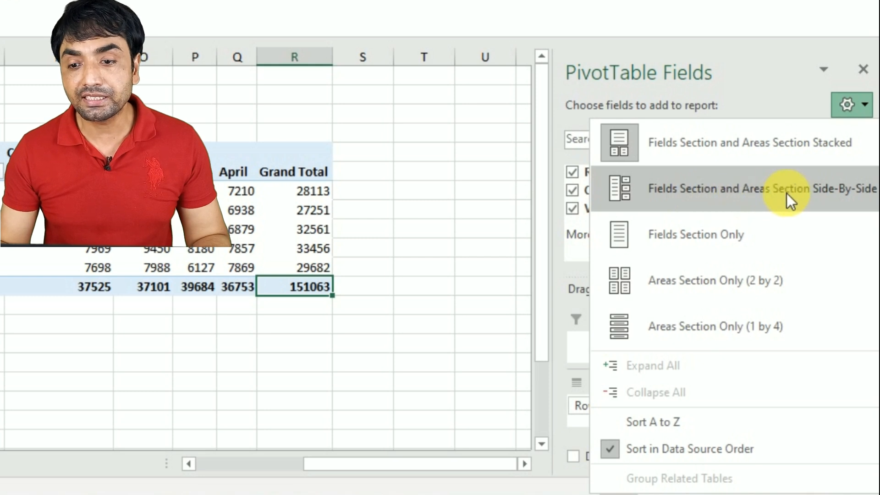
click(742, 191)
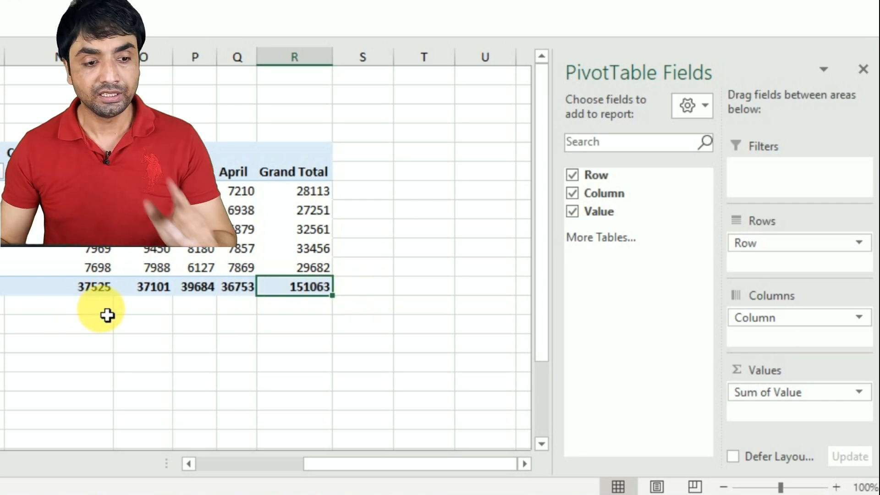
Drill down into the PivotTable's overall Grand Total to extract its records to a new sheet, and go through the resulting rows
mouse_move(299, 293)
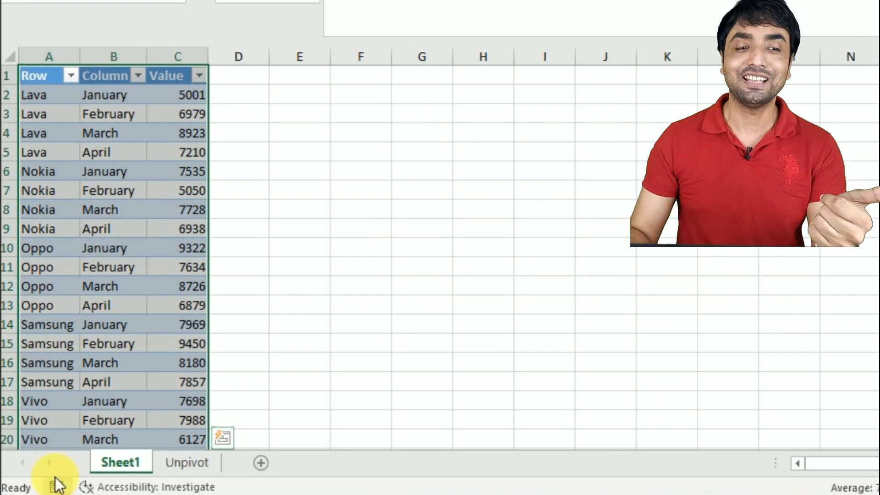
click(179, 110)
key(Down)
key(Down)
key(Down)
key(Down)
key(Down)
key(Down)
key(Down)
key(Down)
key(Down)
key(Down)
key(Down)
key(Down)
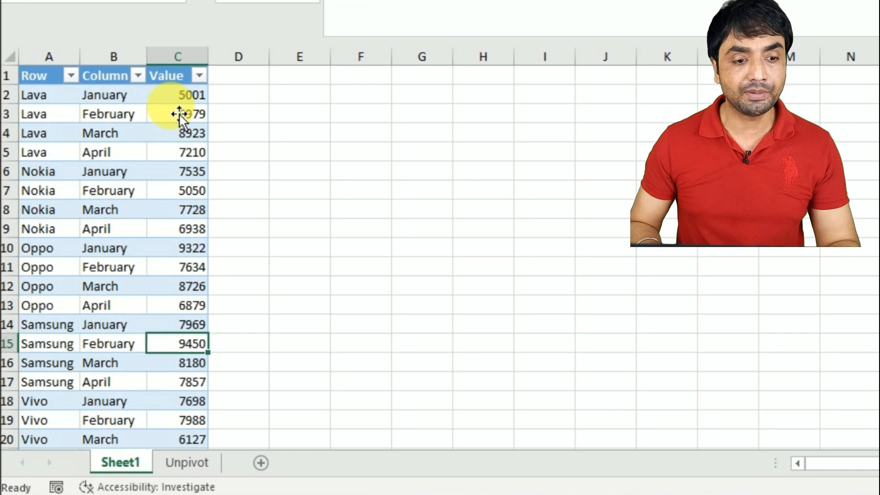
key(Down)
key(Down)
key(Down)
key(Down)
key(Down)
key(Down)
key(Down)
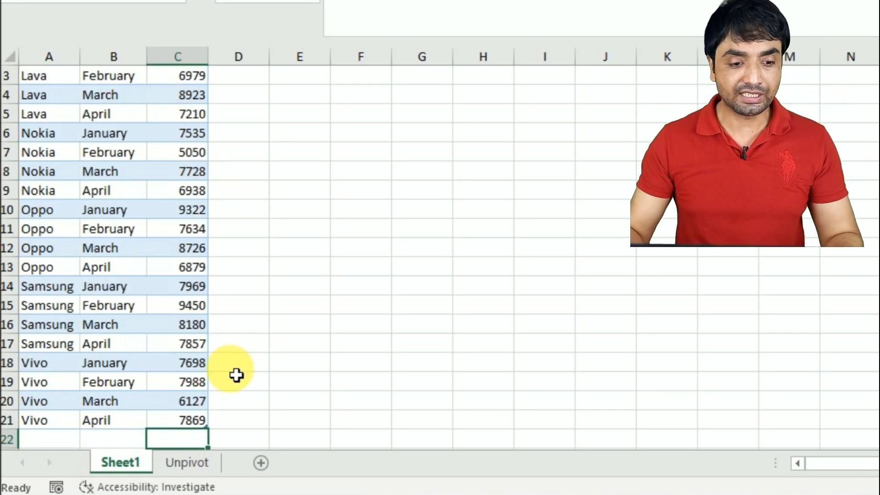
Compare the extracted Row, Column and Value list on Sheet1 with the tables on the Unpivot sheet
click(188, 463)
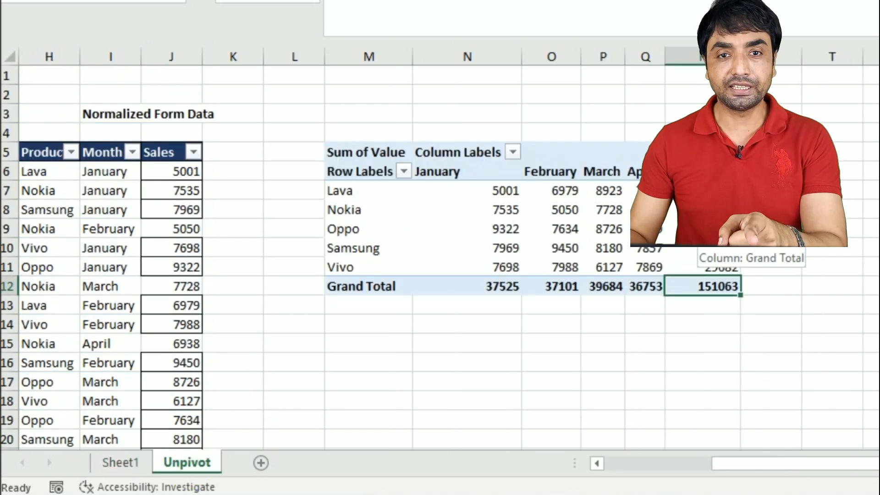
click(131, 464)
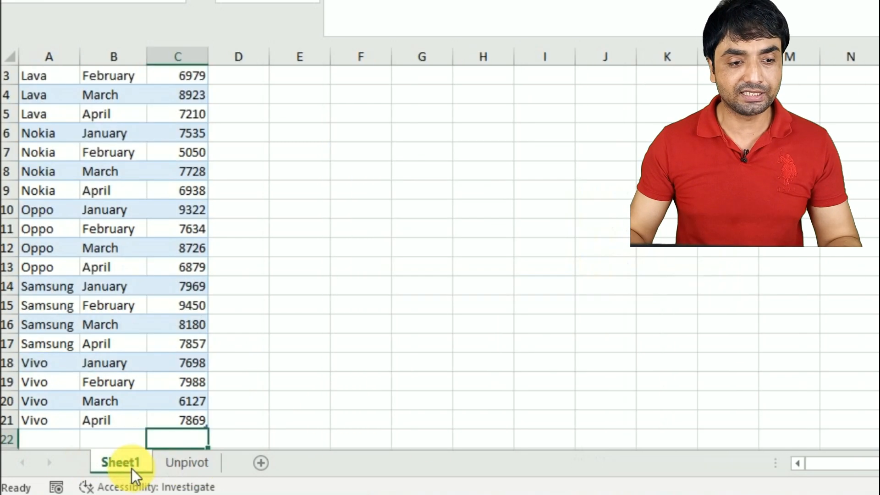
click(199, 464)
click(112, 173)
key(Left)
key(Left)
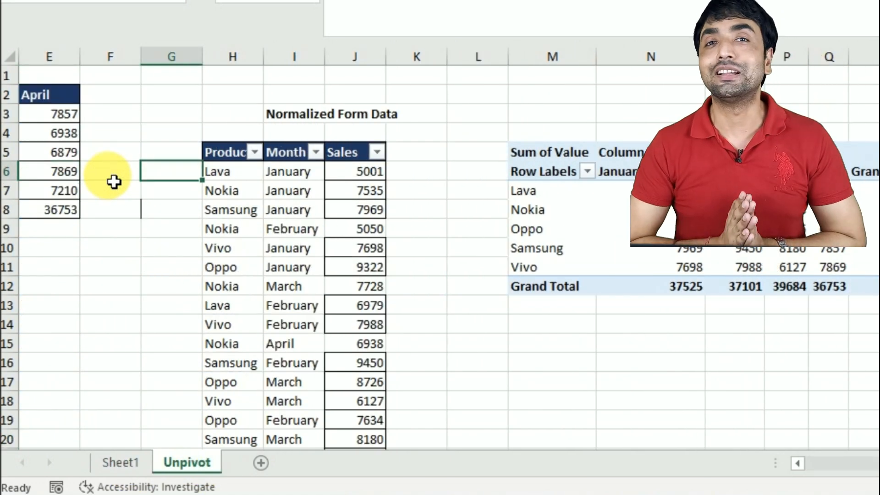
click(110, 463)
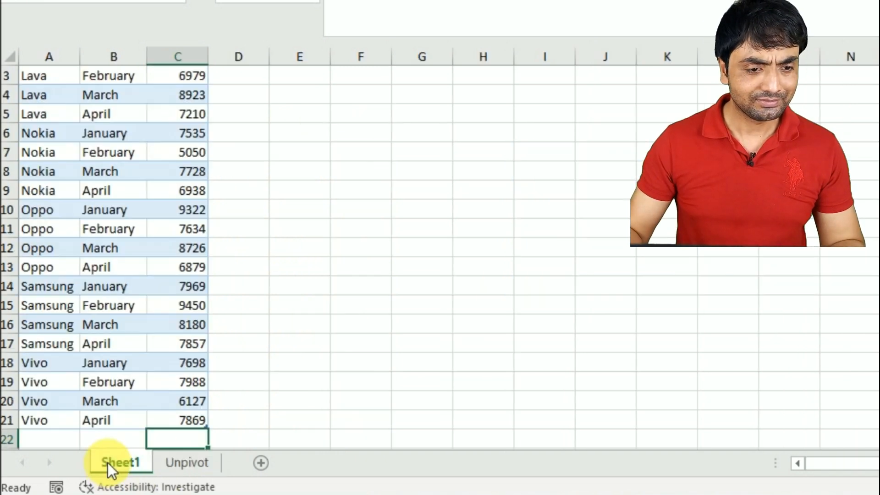
Add a total row to the Sheet1 table that sums the Value column in C22
click(164, 292)
click(163, 296)
key(ctrl+Down)
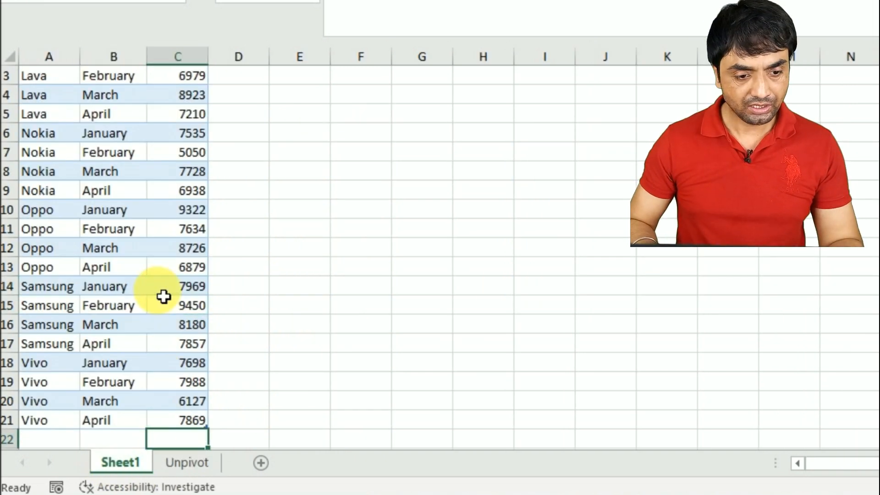
key(Down)
key(Down)
key(Down)
key(Down)
click(196, 389)
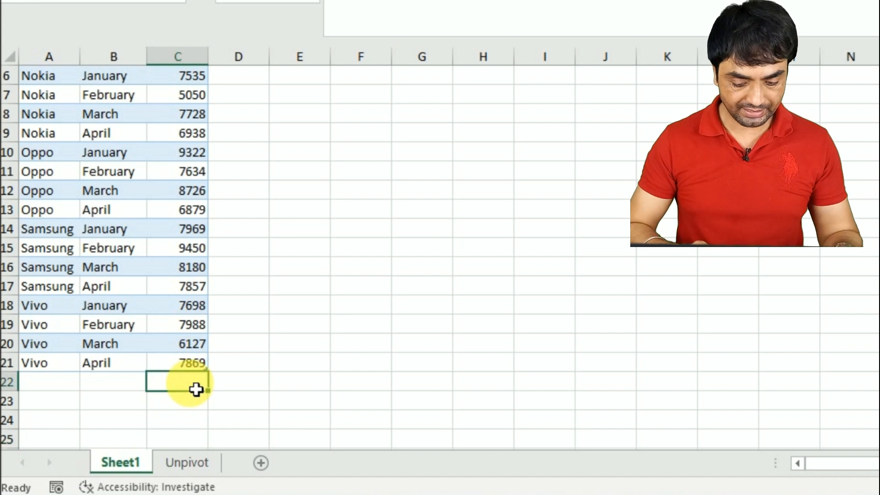
key(ctrl+shift+t)
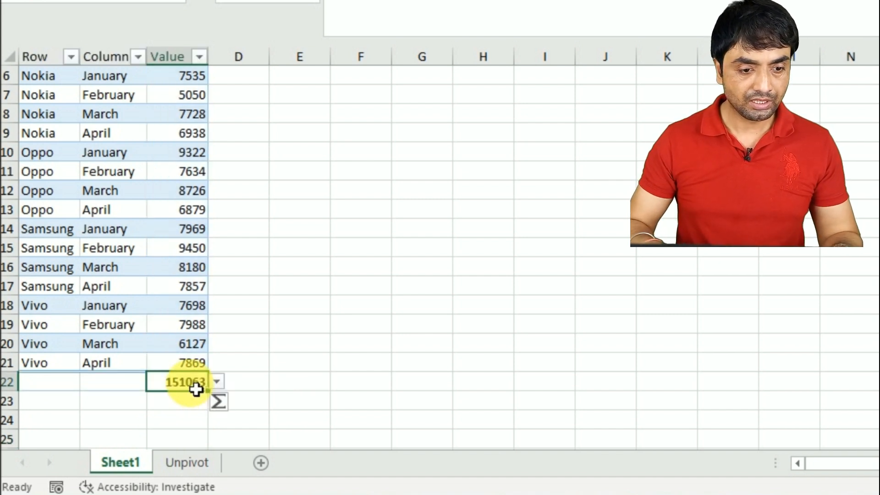
click(304, 380)
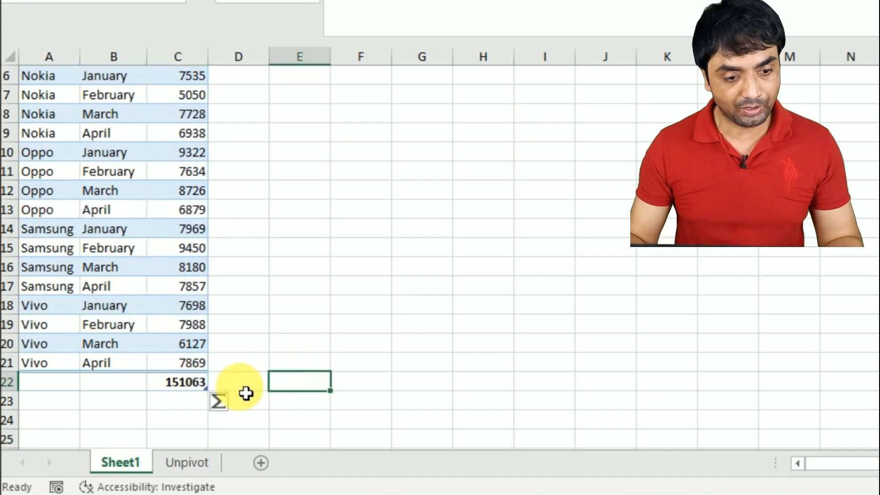
click(200, 383)
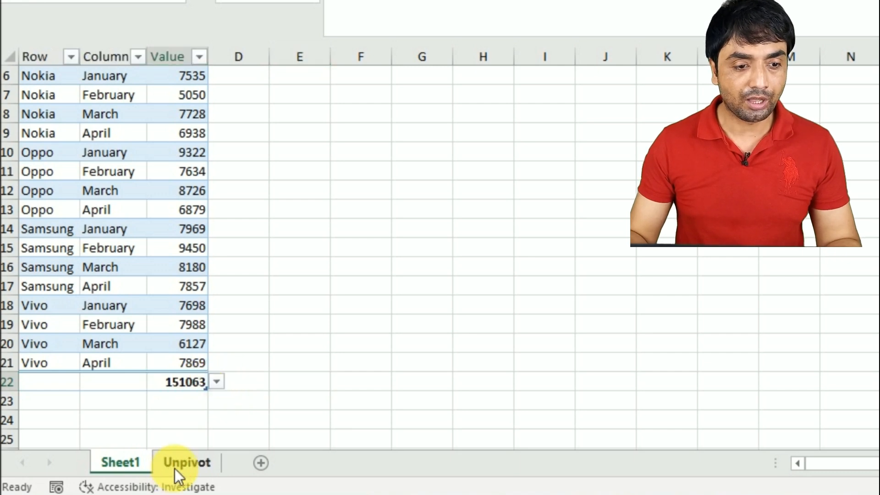
Sum the report table's monthly totals in F8 of the Unpivot sheet with =SUM(B8:E8) and make the result bold
click(175, 465)
click(102, 251)
key(Left)
key(Left)
key(Left)
key(Left)
key(Left)
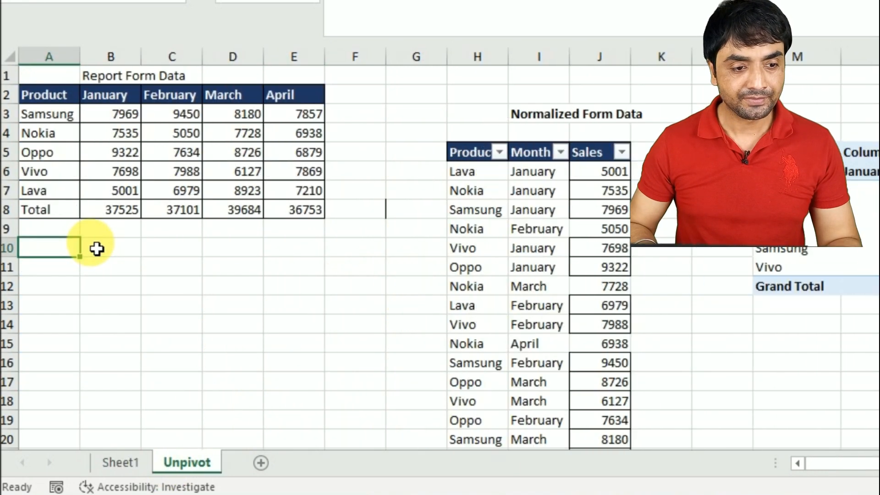
click(348, 216)
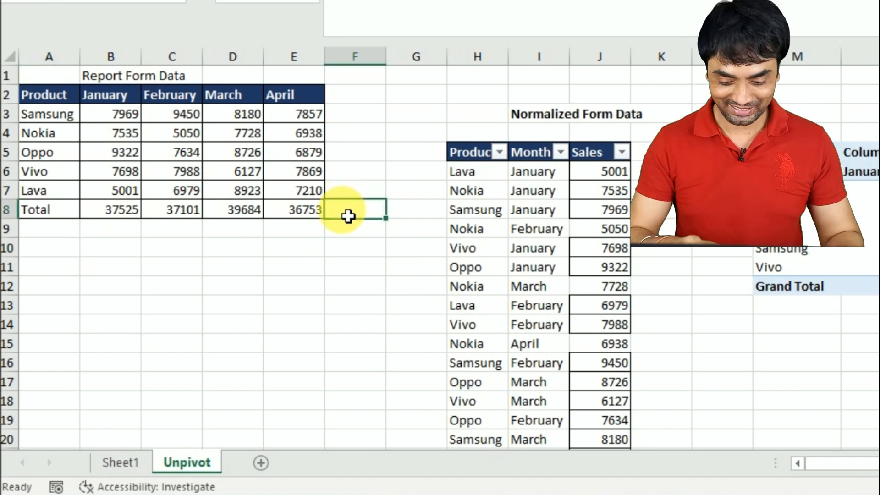
key(alt+equal)
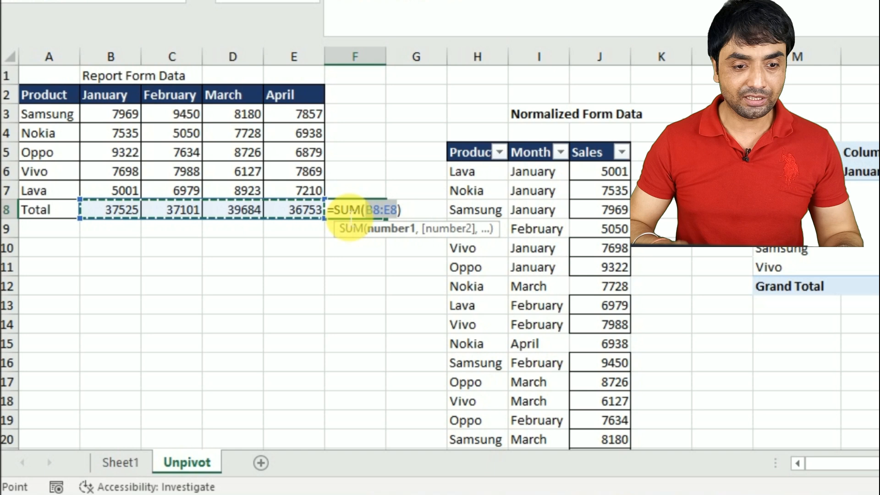
key(Return)
click(354, 212)
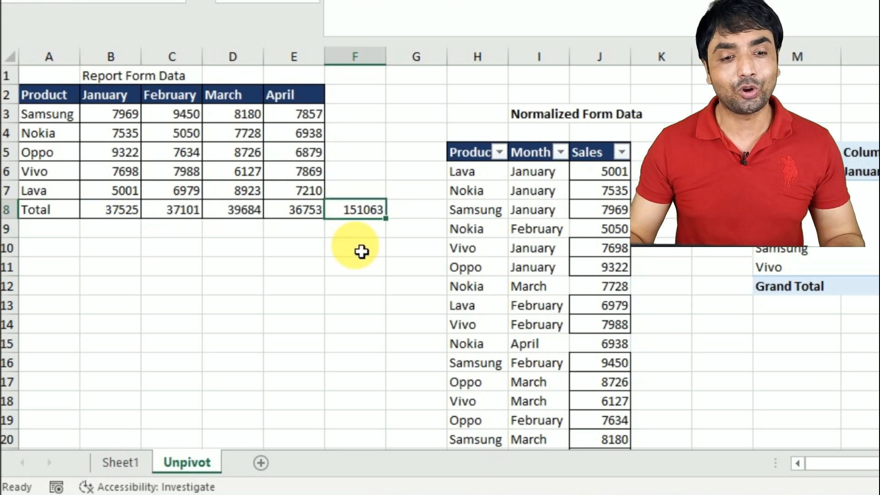
key(ctrl+b)
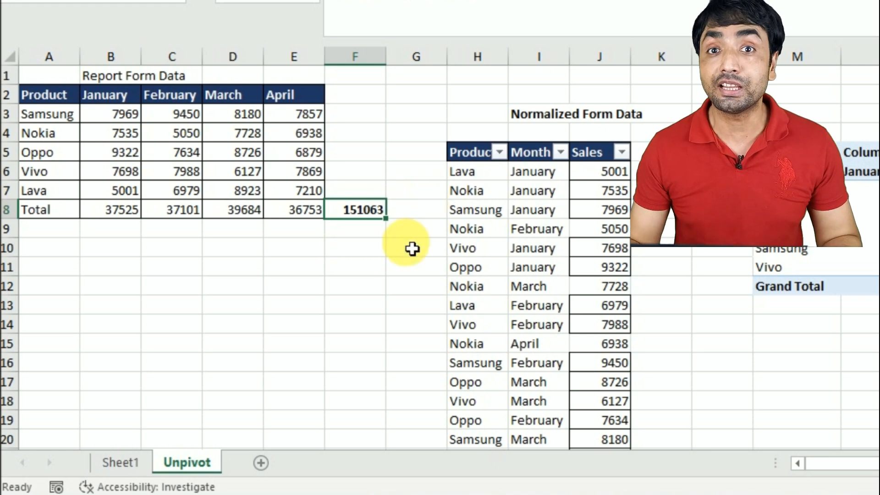
Compare the total of the unpivoted list on Sheet1 with the report-form and normalized tables on Unpivot
click(133, 458)
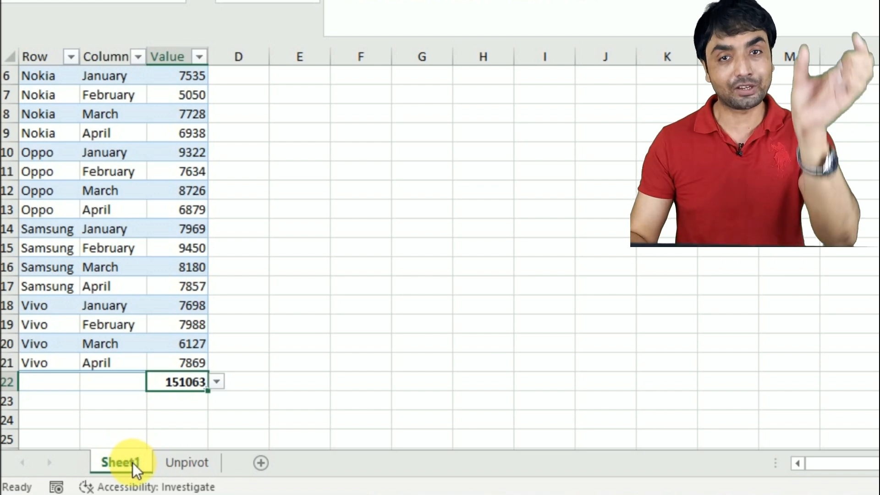
click(181, 462)
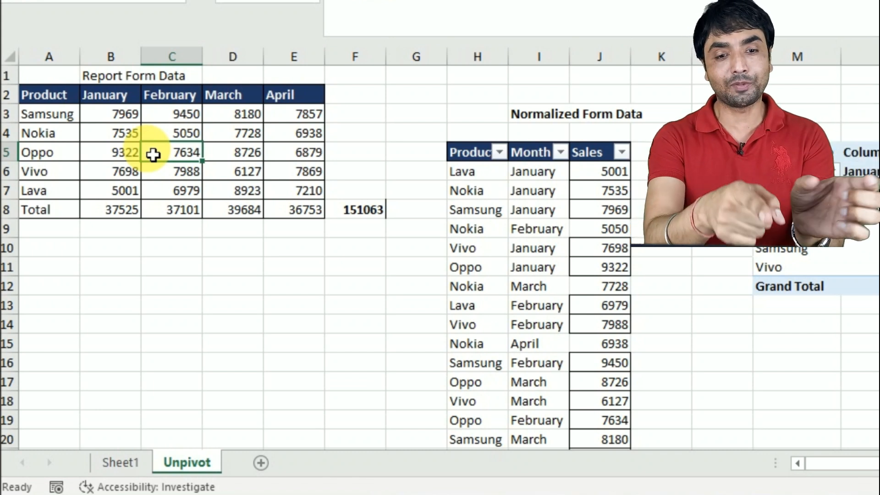
click(490, 191)
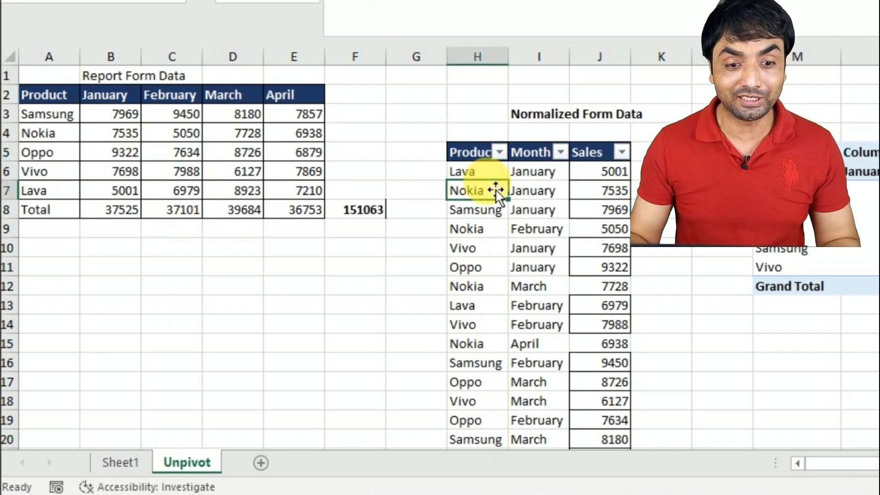
click(238, 173)
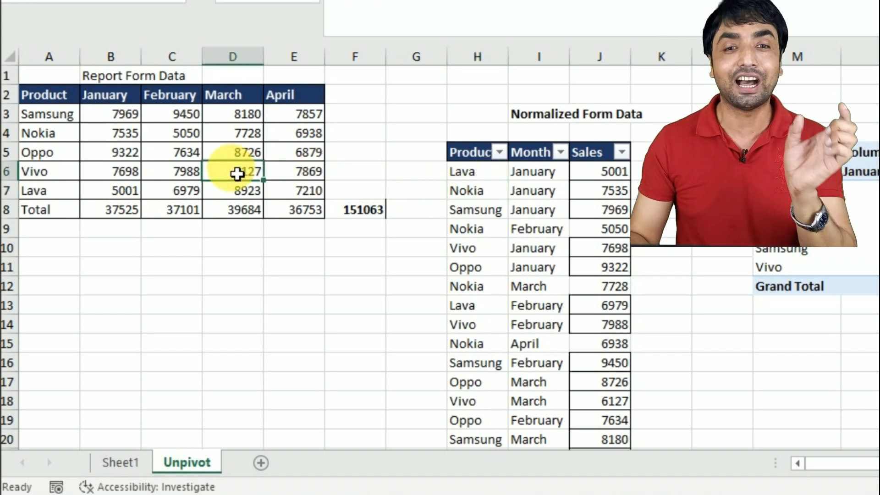
click(723, 228)
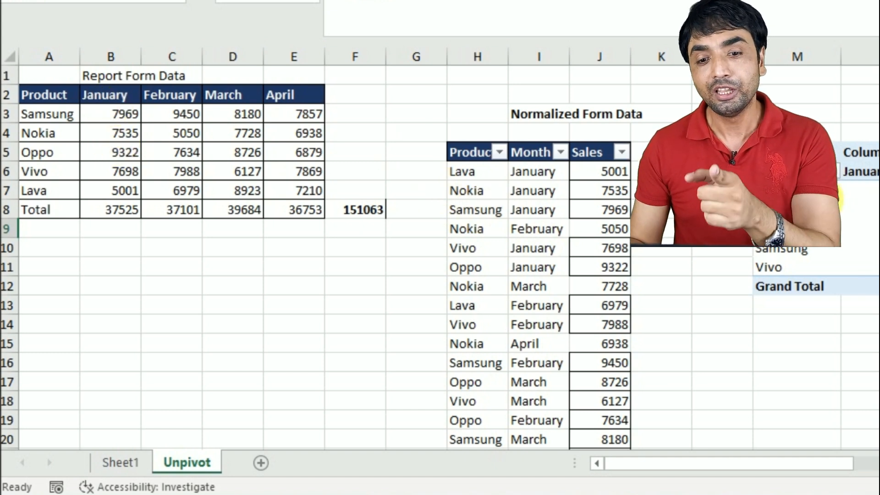
click(835, 207)
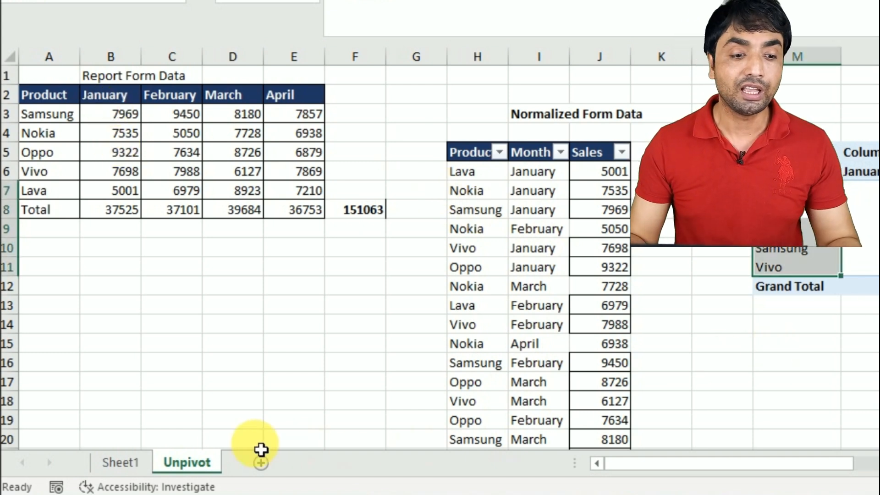
click(121, 463)
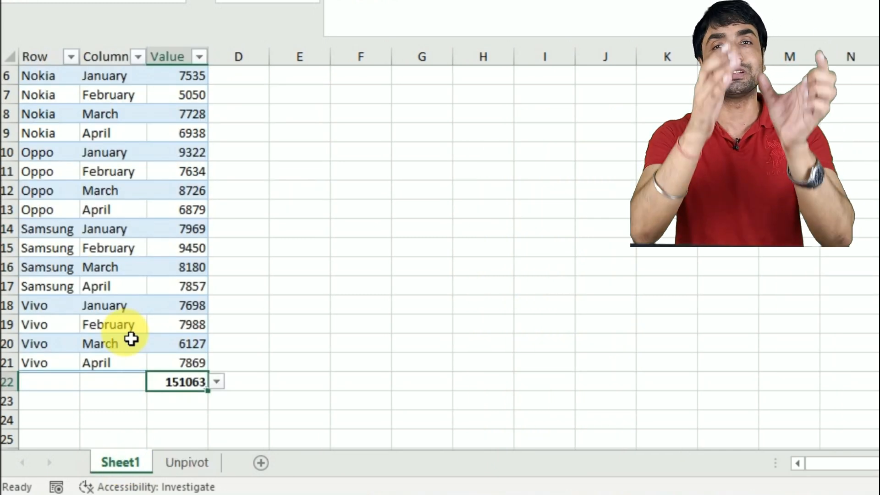